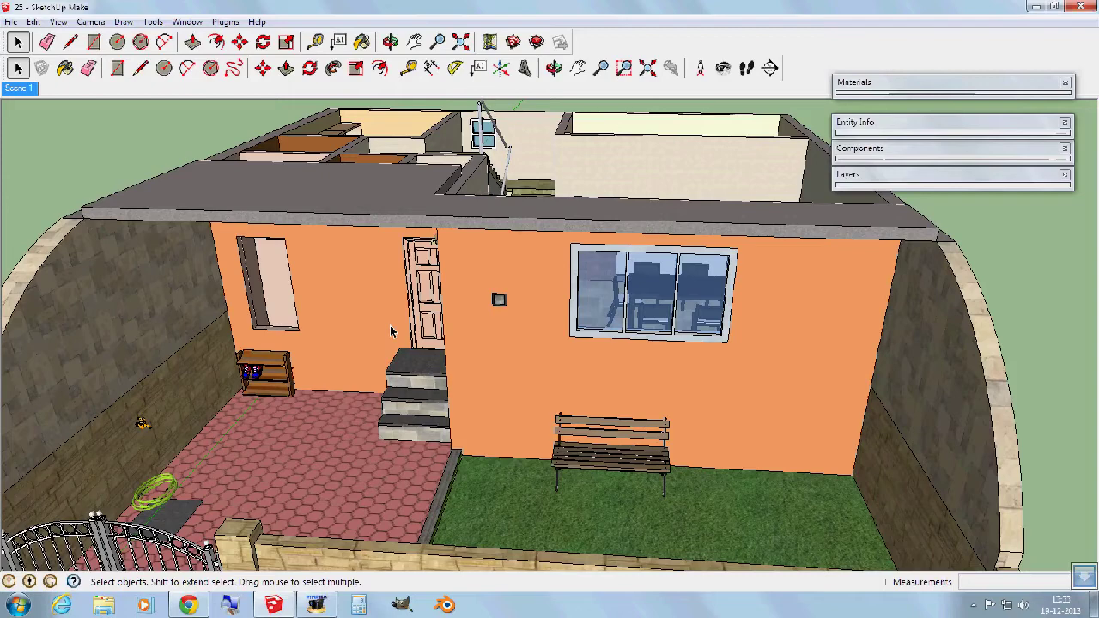
pyautogui.scroll(-2, 390, 331)
# Step: Orbit the house to look down into its rooms and dining area, then bring SketchUp back to the front
pyautogui.moveTo(384, 356); pyautogui.dragTo(465, 242, button='middle')
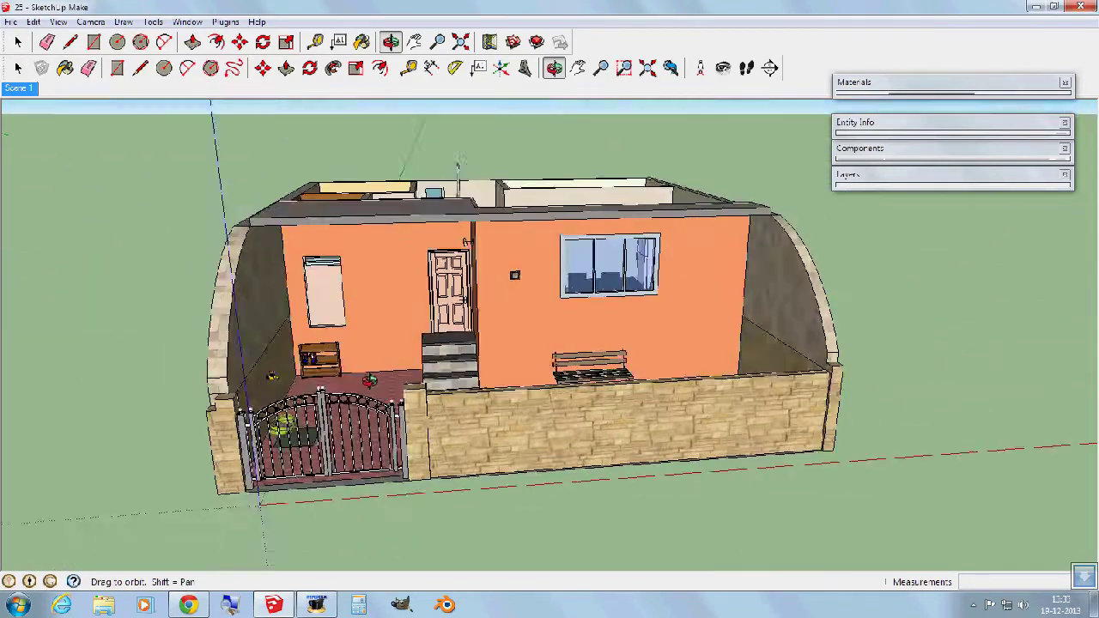
pyautogui.moveTo(369, 380)
pyautogui.mouseDown(button='middle')
pyautogui.moveTo(165, 368)
pyautogui.moveTo(249, 307)
pyautogui.moveTo(184, 228)
pyautogui.moveTo(339, 280)
pyautogui.moveTo(319, 383)
pyautogui.moveTo(489, 468)
pyautogui.moveTo(570, 500)
pyautogui.moveTo(629, 307)
pyautogui.moveTo(783, 476)
pyautogui.mouseUp(button='middle')
pyautogui.moveTo(583, 440)
pyautogui.mouseDown(button='middle')
pyautogui.moveTo(774, 315)
pyautogui.moveTo(592, 374)
pyautogui.moveTo(515, 361)
pyautogui.moveTo(479, 375)
pyautogui.mouseUp(button='middle')
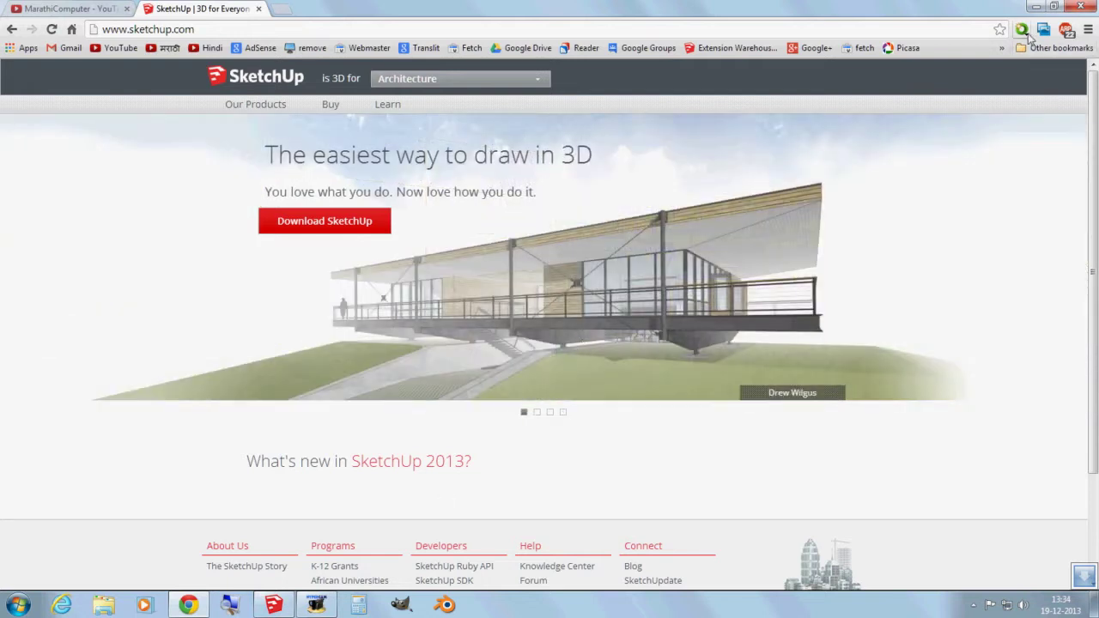
pyautogui.click(1037, 10)
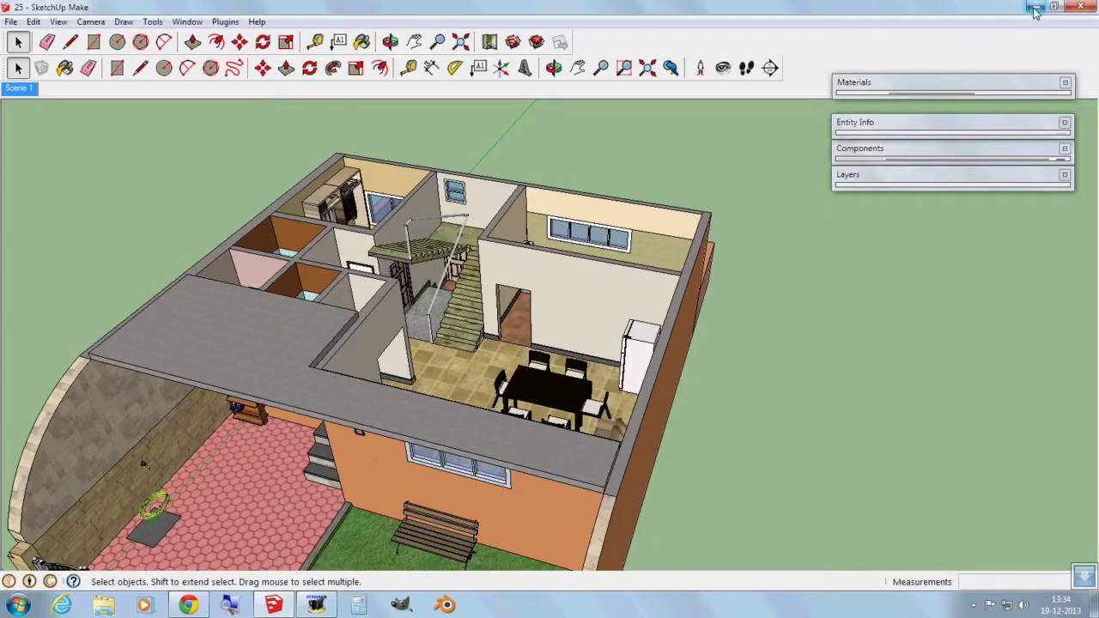
# Step: Orbit round to the front facade and zoom into the house interior
pyautogui.moveTo(304, 470)
pyautogui.mouseDown(button='middle')
pyautogui.moveTo(448, 352)
pyautogui.moveTo(471, 350)
pyautogui.moveTo(442, 386)
pyautogui.moveTo(380, 385)
pyautogui.moveTo(215, 467)
pyautogui.moveTo(47, 494)
pyautogui.mouseUp(button='middle')
pyautogui.scroll(3, 438, 391)
pyautogui.scroll(3, 436, 393)
pyautogui.scroll(2, 434, 395)
pyautogui.scroll(3, 380, 398)
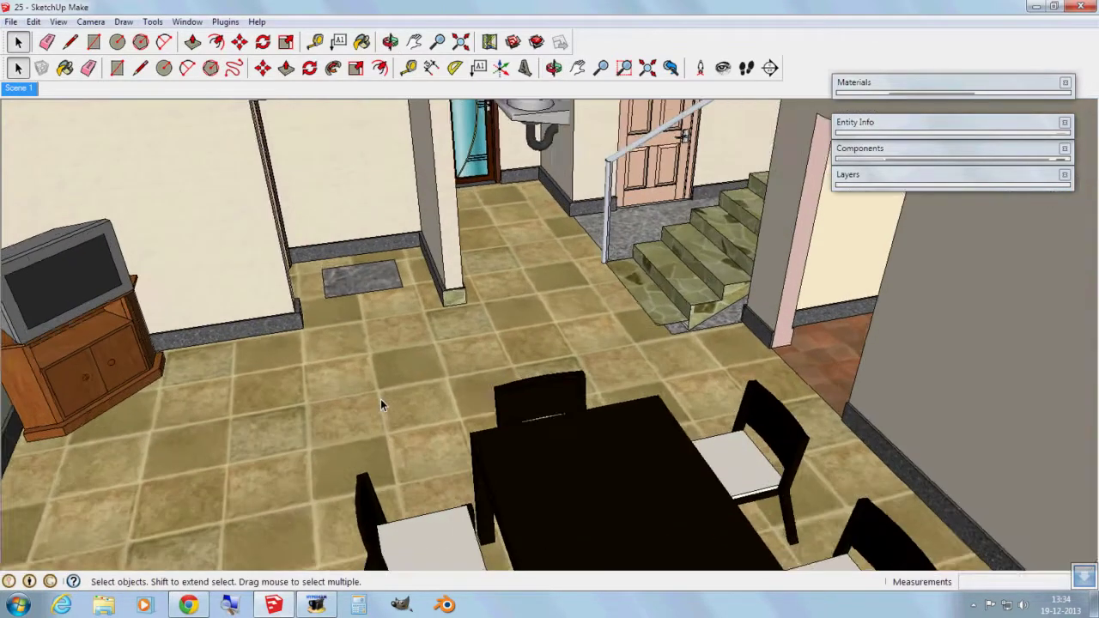
pyautogui.scroll(3, 392, 387)
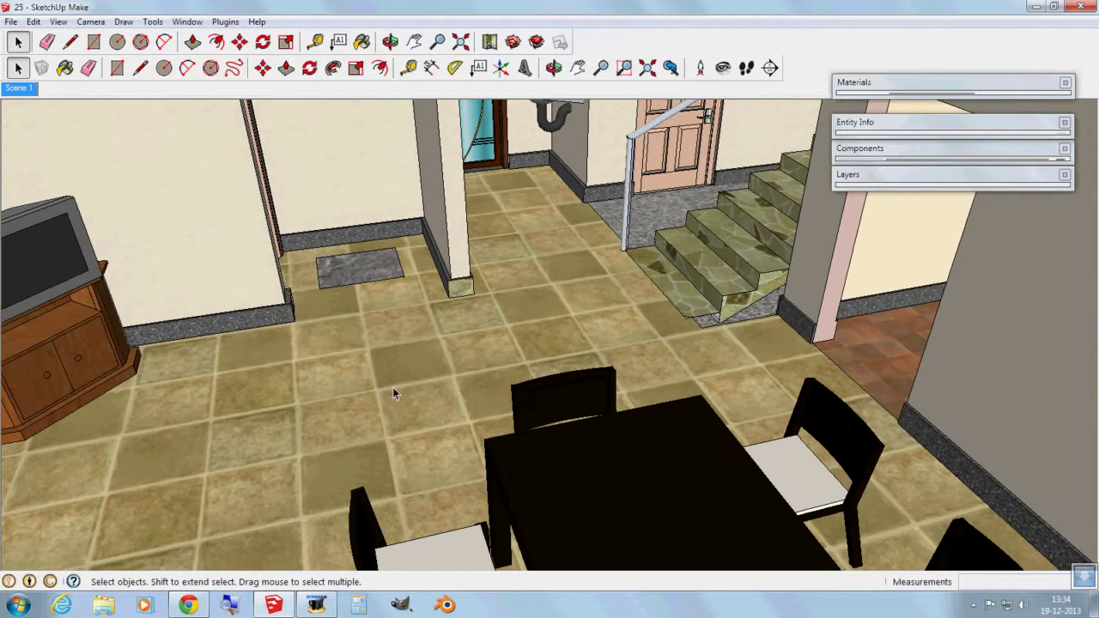
# Step: Walk through the hallway toward the staircase and look toward the windows
pyautogui.click(746, 68)
pyautogui.moveTo(451, 427)
pyautogui.mouseDown()
pyautogui.moveTo(434, 380)
pyautogui.moveTo(463, 347)
pyautogui.mouseUp()
pyautogui.moveTo(463, 347)
pyautogui.mouseDown(button='middle')
pyautogui.moveTo(504, 336)
pyautogui.moveTo(508, 292)
pyautogui.moveTo(445, 309)
pyautogui.moveTo(24, 279)
pyautogui.mouseUp(button='middle')
pyautogui.moveTo(268, 269)
pyautogui.mouseDown(button='middle')
pyautogui.moveTo(103, 248)
pyautogui.moveTo(304, 279)
pyautogui.moveTo(845, 265)
pyautogui.moveTo(609, 144)
pyautogui.mouseUp(button='middle')
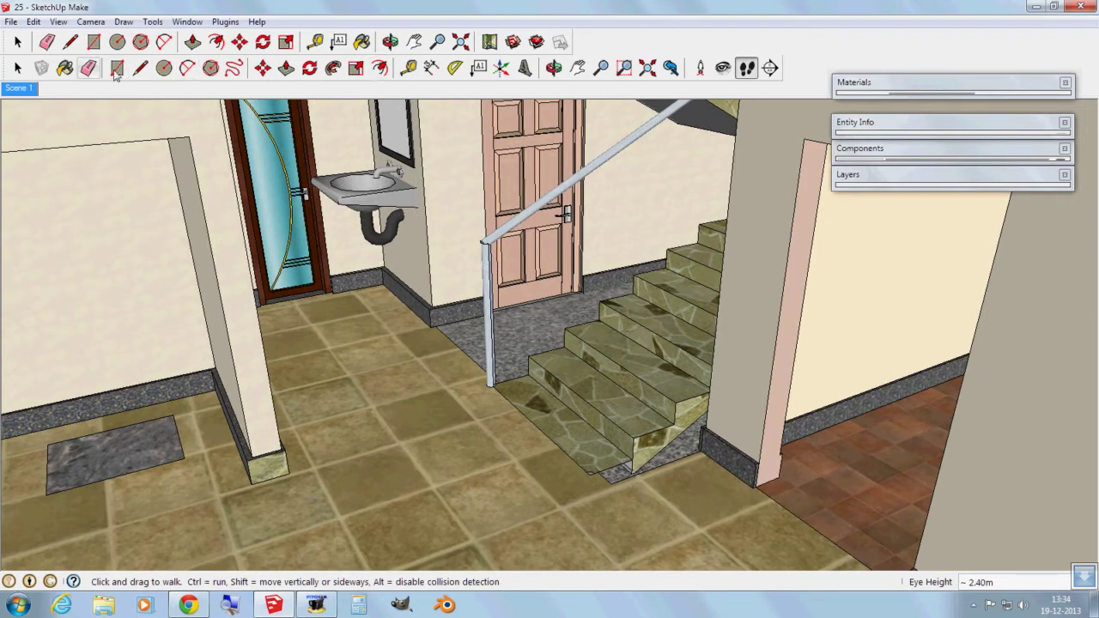
# Step: Zoom in close on the skirting near the stairs
pyautogui.click(18, 69)
pyautogui.scroll(3, 849, 418)
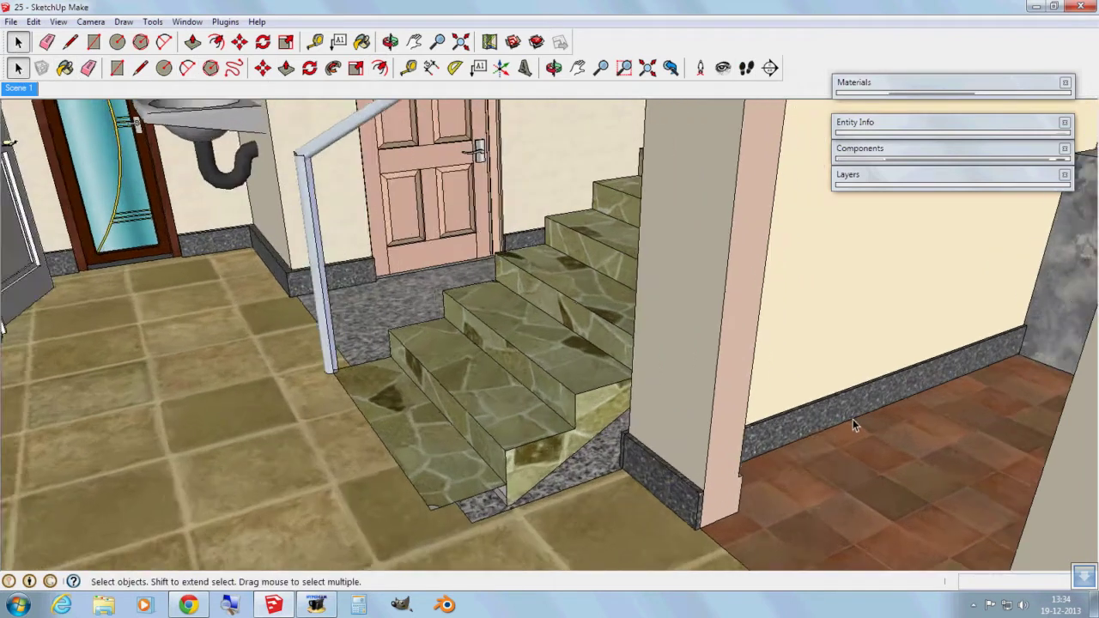
pyautogui.moveTo(853, 419); pyautogui.dragTo(1031, 342, button='middle')
pyautogui.scroll(3, 1031, 342)
pyautogui.scroll(2, 1031, 342)
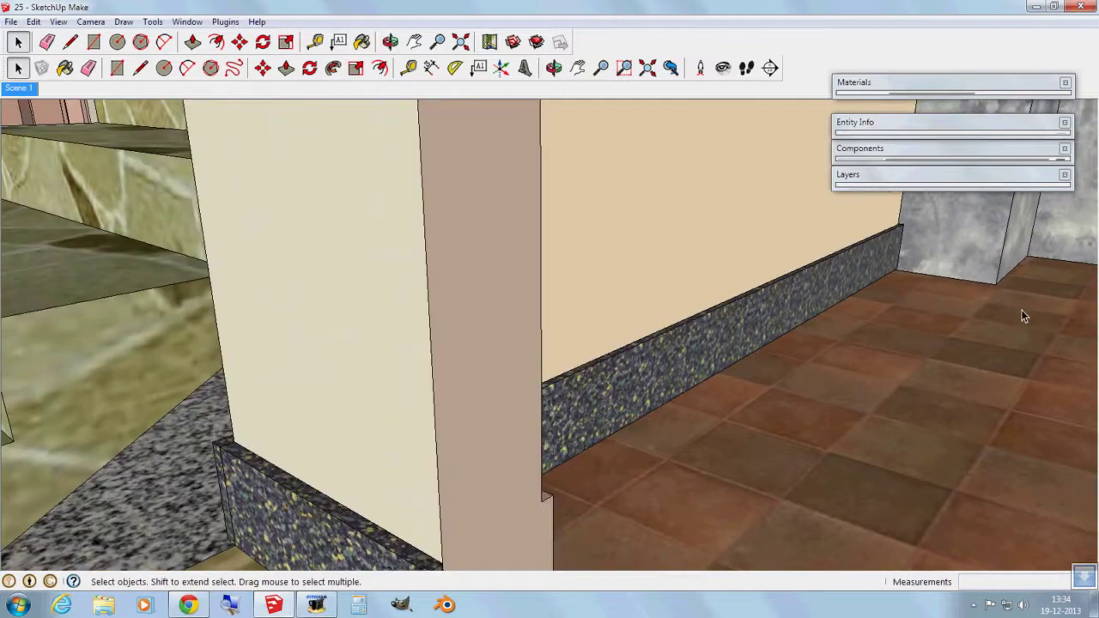
pyautogui.scroll(2, 1021, 309)
pyautogui.scroll(2, 1024, 288)
pyautogui.scroll(2, 1026, 268)
pyautogui.scroll(1, 1034, 279)
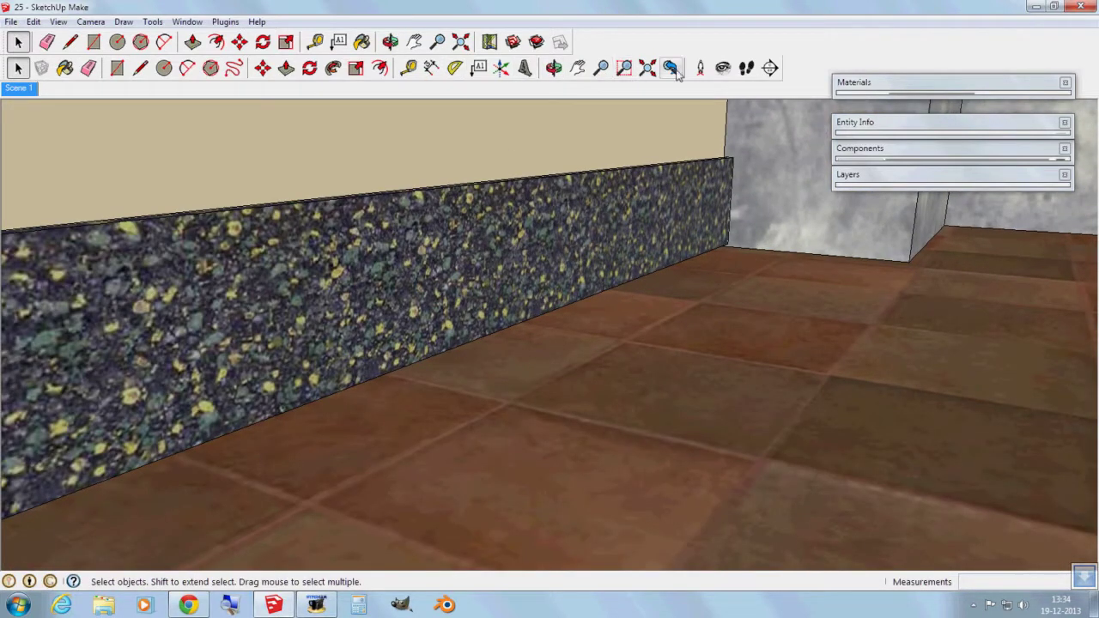
# Step: Look around the kitchen sink, stove and gas cylinder, then zoom extents to the whole house
pyautogui.click(723, 67)
pyautogui.moveTo(766, 155); pyautogui.dragTo(785, 204)
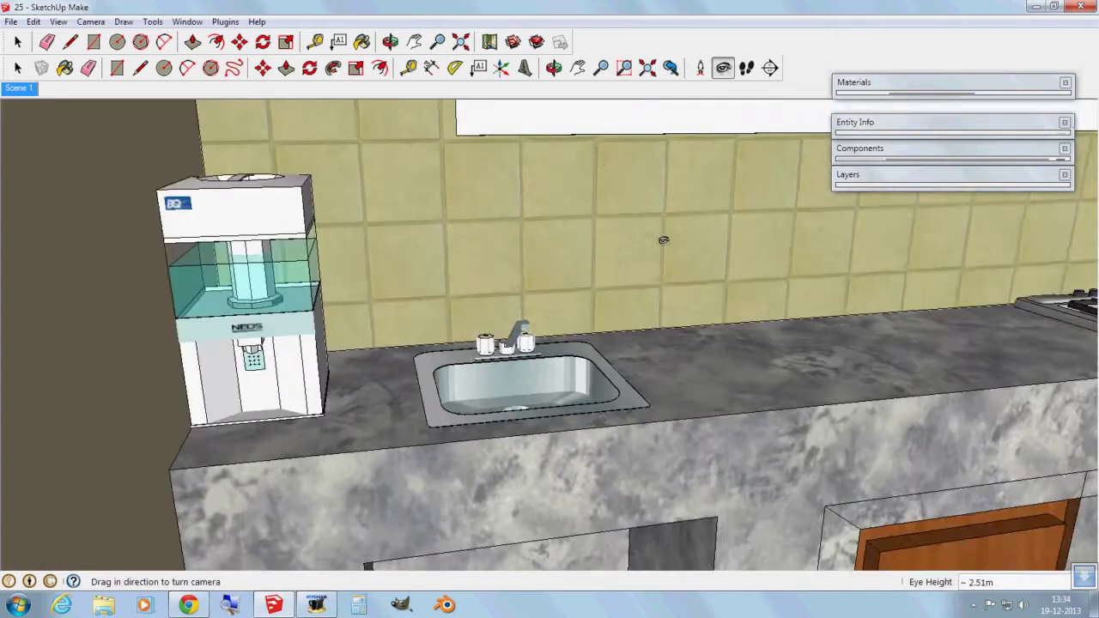
pyautogui.moveTo(686, 257); pyautogui.dragTo(957, 219)
pyautogui.moveTo(659, 263)
pyautogui.mouseDown()
pyautogui.moveTo(866, 232)
pyautogui.moveTo(927, 258)
pyautogui.mouseUp()
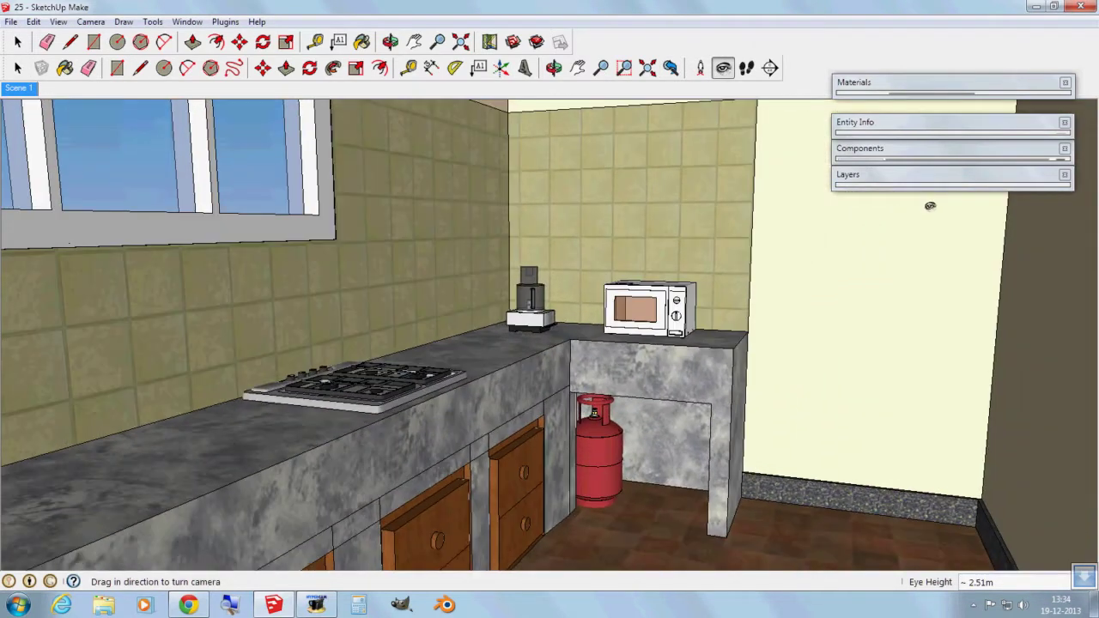
pyautogui.moveTo(601, 326)
pyautogui.mouseDown()
pyautogui.moveTo(679, 380)
pyautogui.moveTo(781, 259)
pyautogui.moveTo(468, 310)
pyautogui.mouseUp()
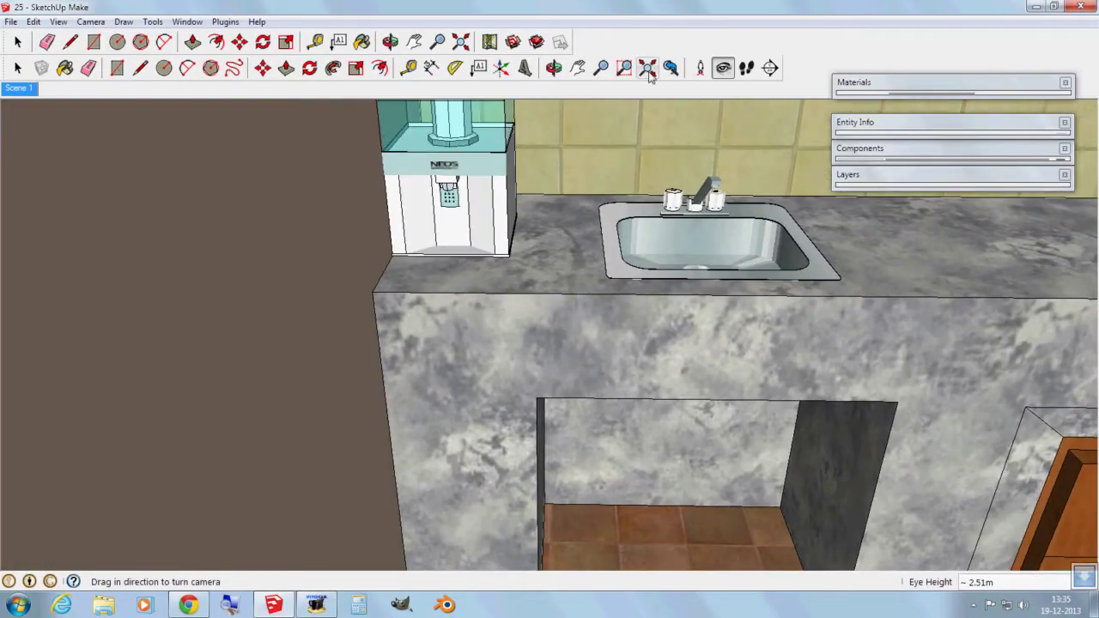
pyautogui.click(647, 68)
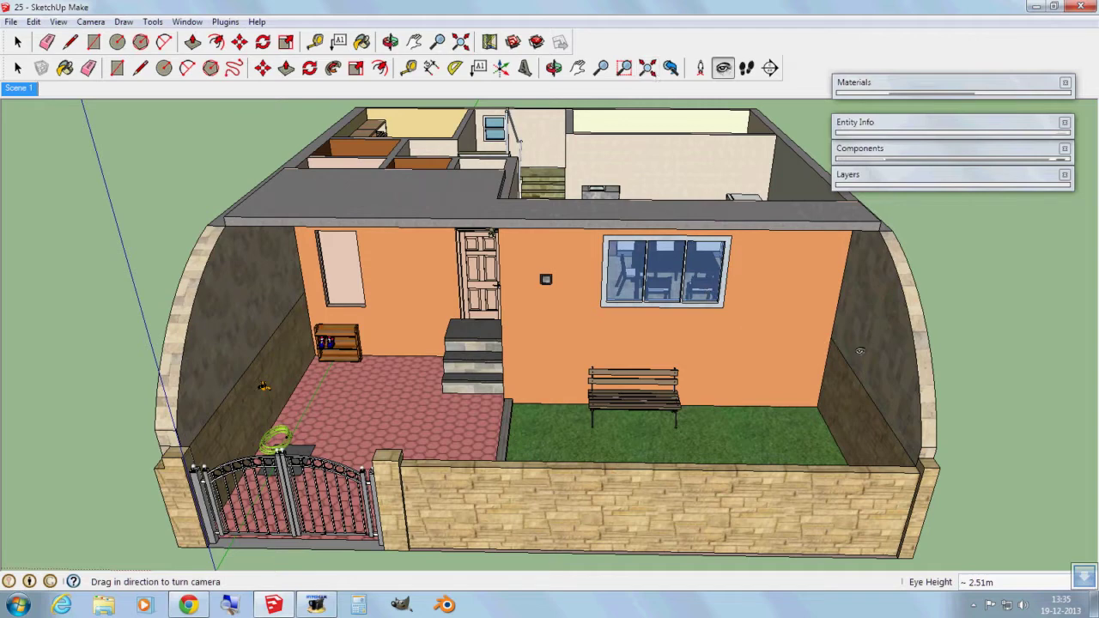
# Step: Orbit over the dining room and kitchen and around the long orange wall to the rooms behind
pyautogui.moveTo(858, 352); pyautogui.dragTo(611, 466, button='middle')
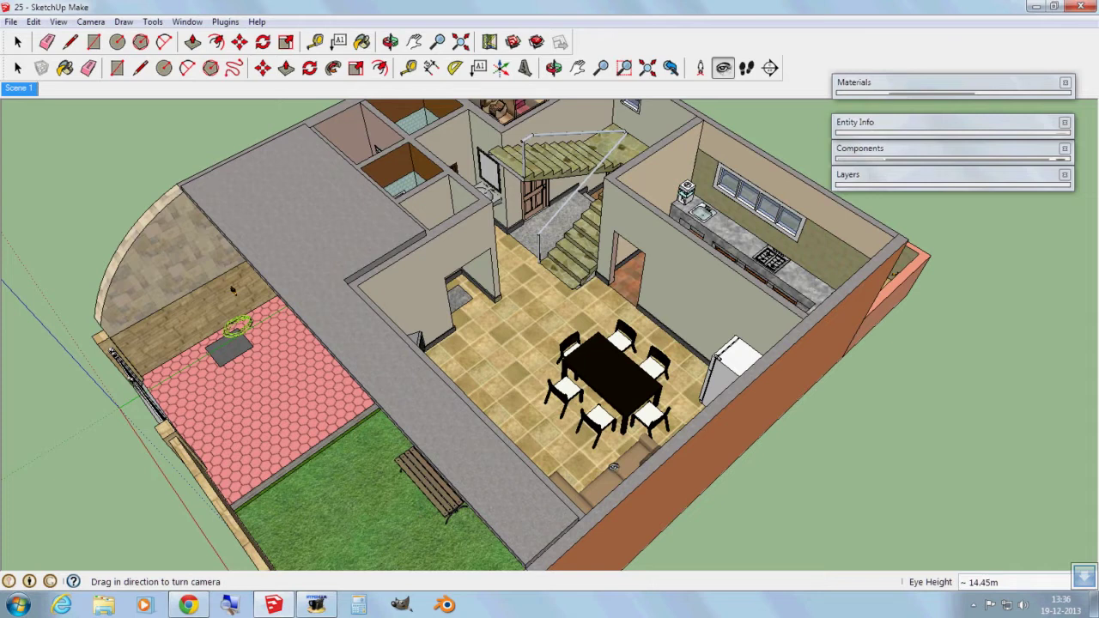
pyautogui.moveTo(593, 262)
pyautogui.mouseDown(button='middle')
pyautogui.moveTo(596, 311)
pyautogui.moveTo(205, 357)
pyautogui.mouseUp(button='middle')
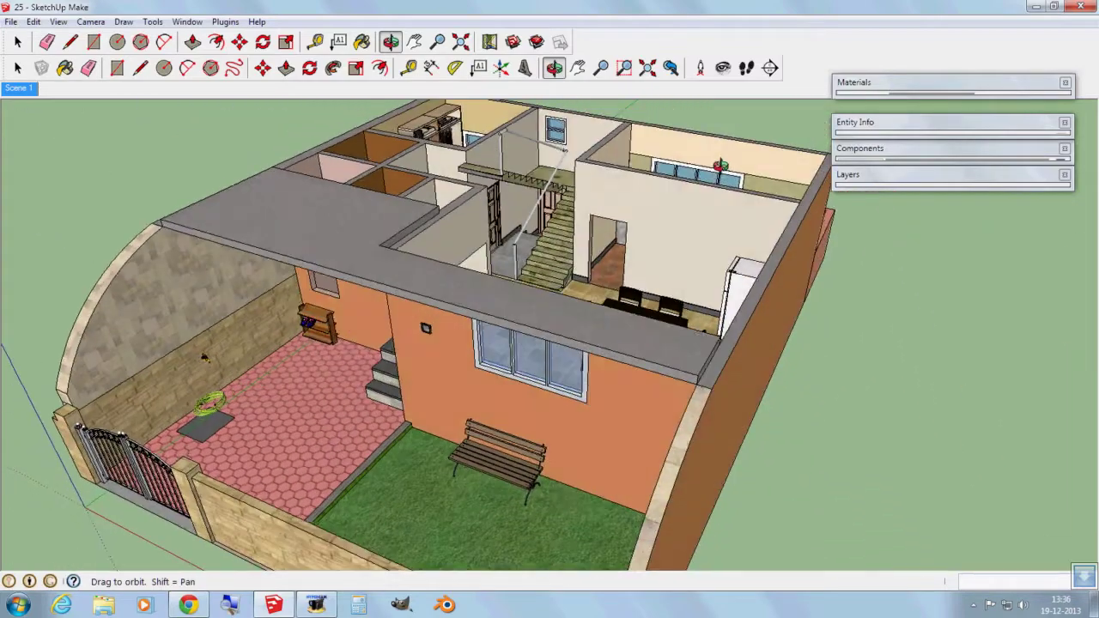
pyautogui.moveTo(719, 165)
pyautogui.mouseDown(button='middle')
pyautogui.moveTo(346, 215)
pyautogui.moveTo(571, 258)
pyautogui.moveTo(652, 258)
pyautogui.mouseUp(button='middle')
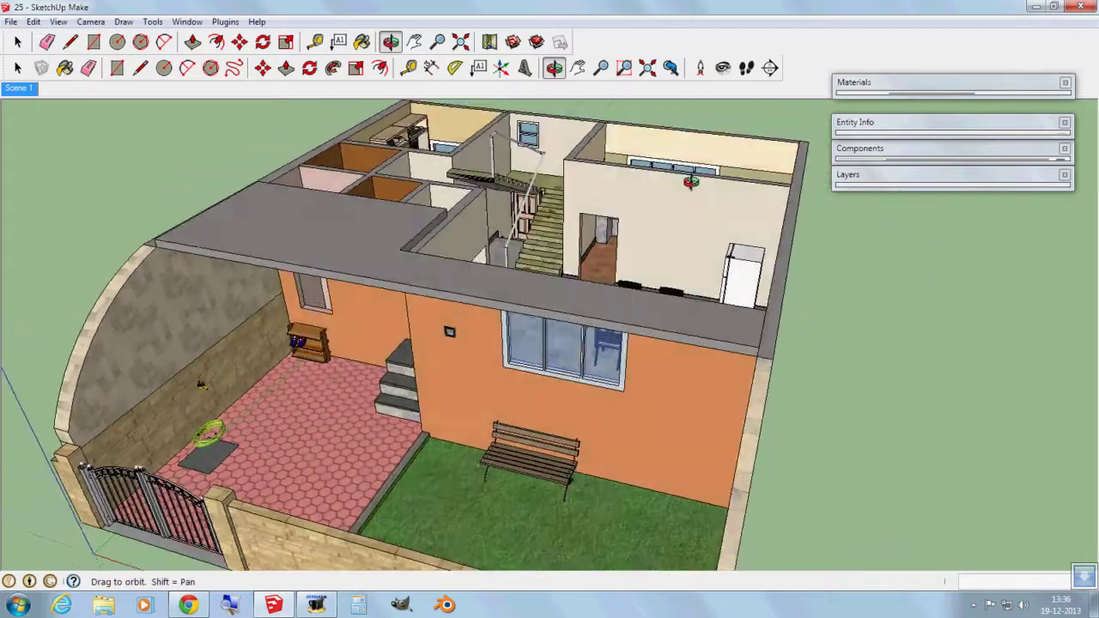
pyautogui.moveTo(691, 182); pyautogui.dragTo(738, 184, button='middle')
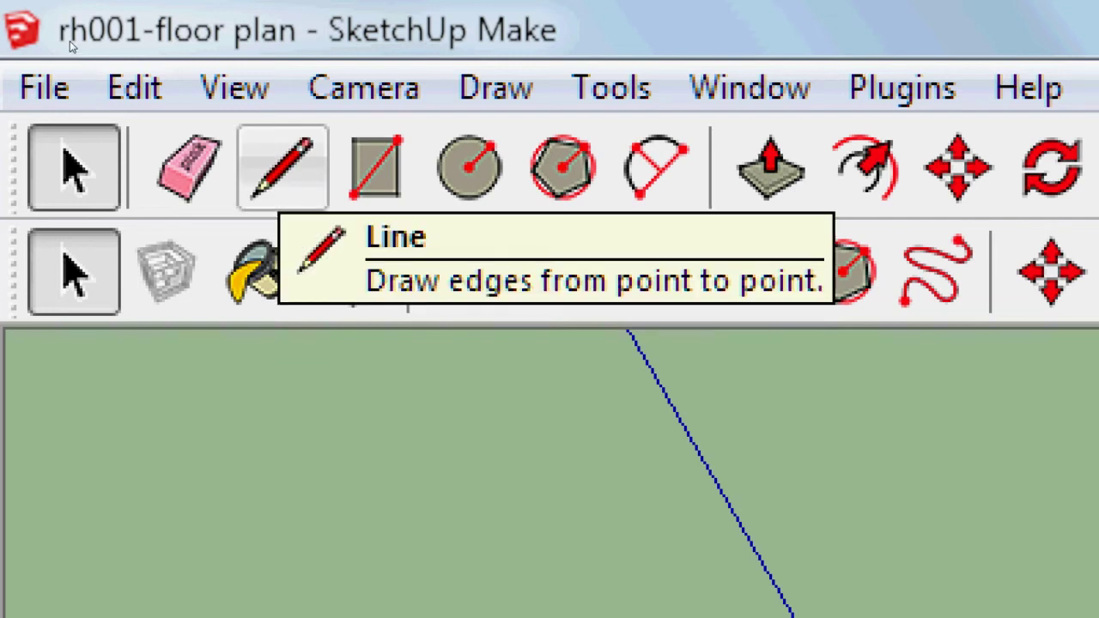
# Step: Draw an eight-edge stepped outline below the floor plan and close it into a face
pyautogui.click(337, 393)
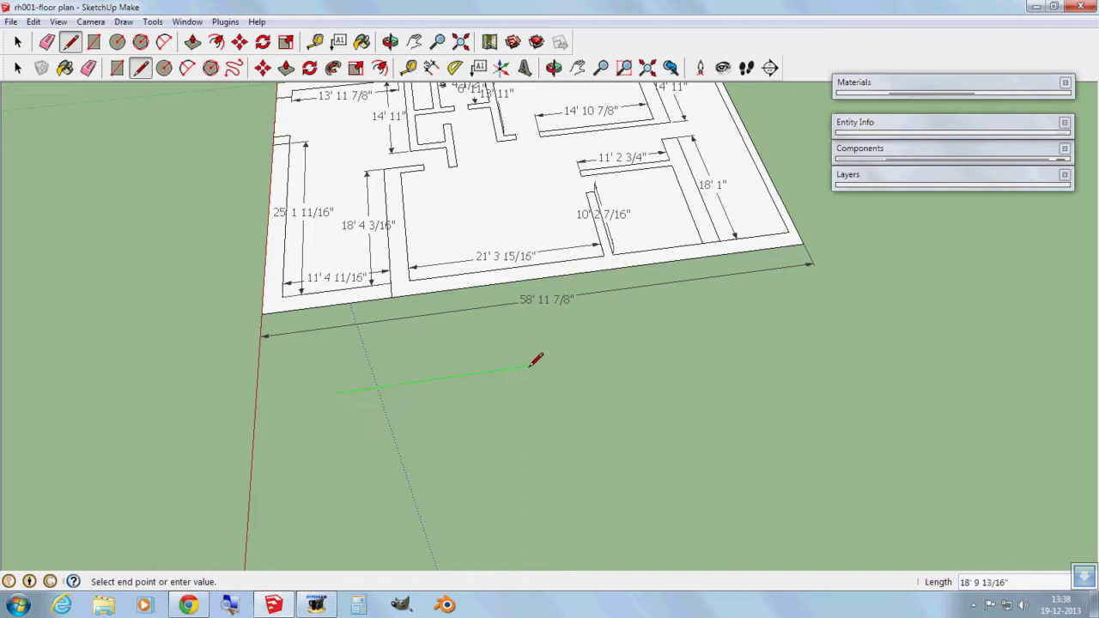
pyautogui.click(528, 367)
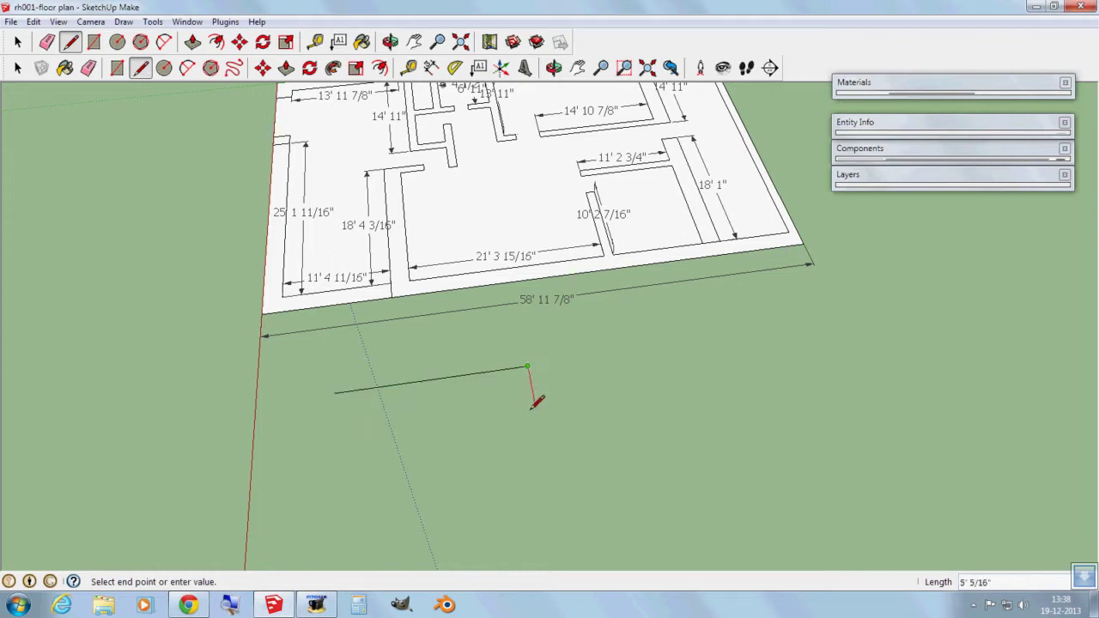
pyautogui.click(534, 407)
pyautogui.click(712, 382)
pyautogui.click(726, 417)
pyautogui.click(601, 436)
pyautogui.click(611, 486)
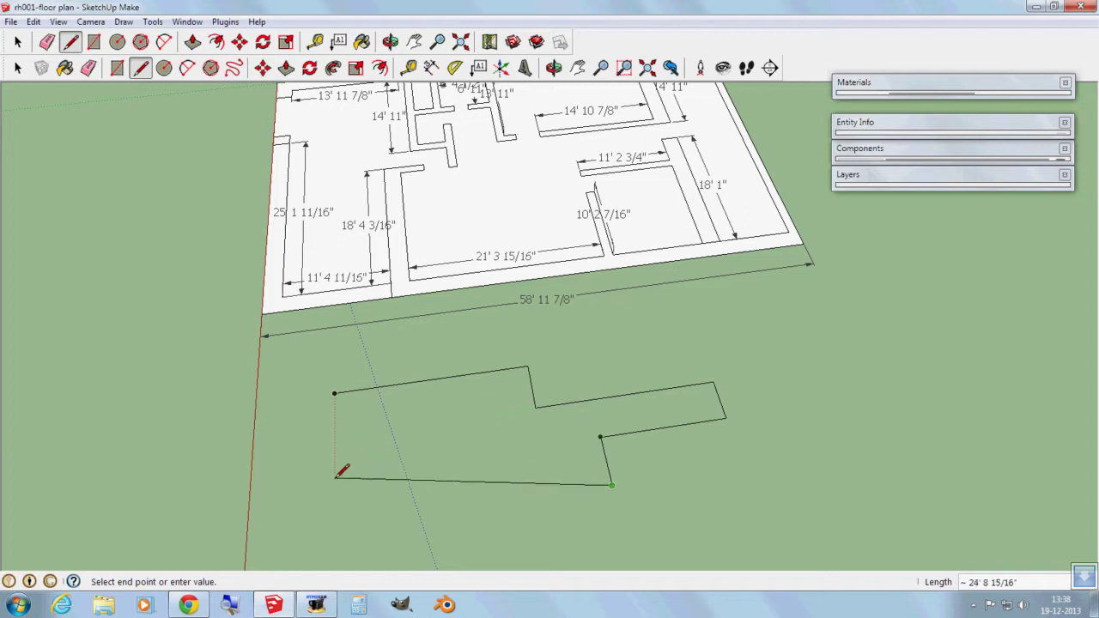
pyautogui.click(335, 527)
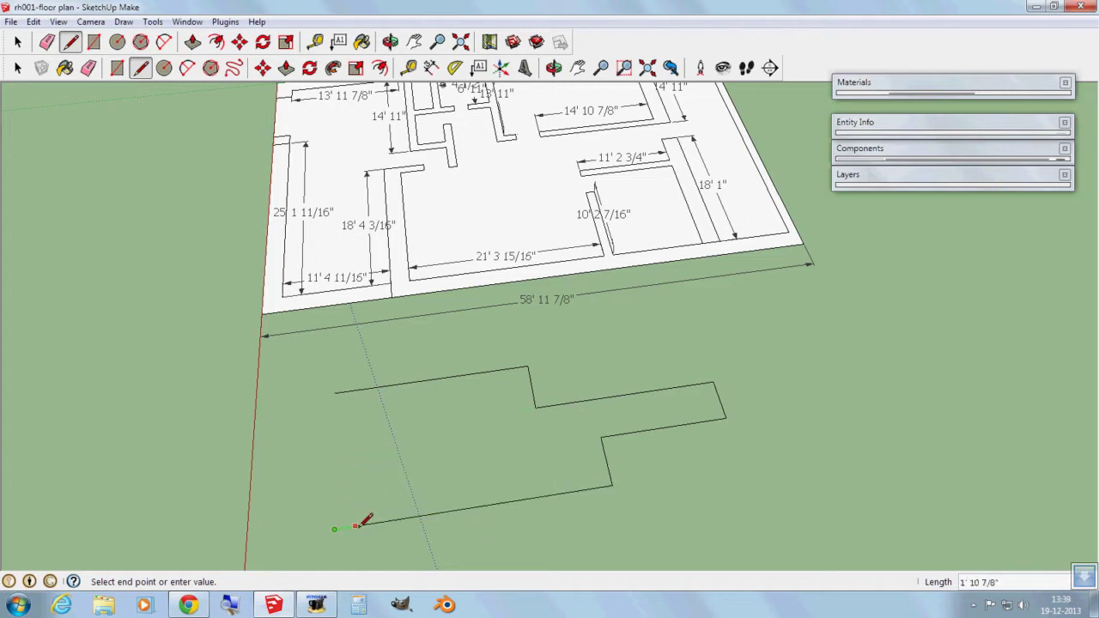
pyautogui.click(336, 393)
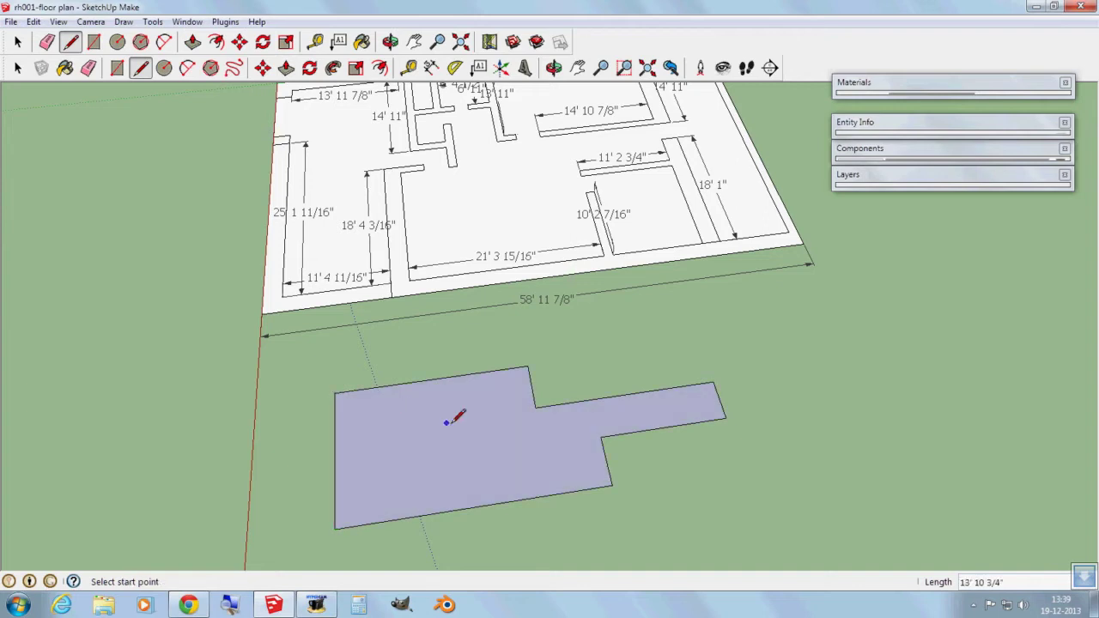
pyautogui.press('space')
pyautogui.click(377, 498)
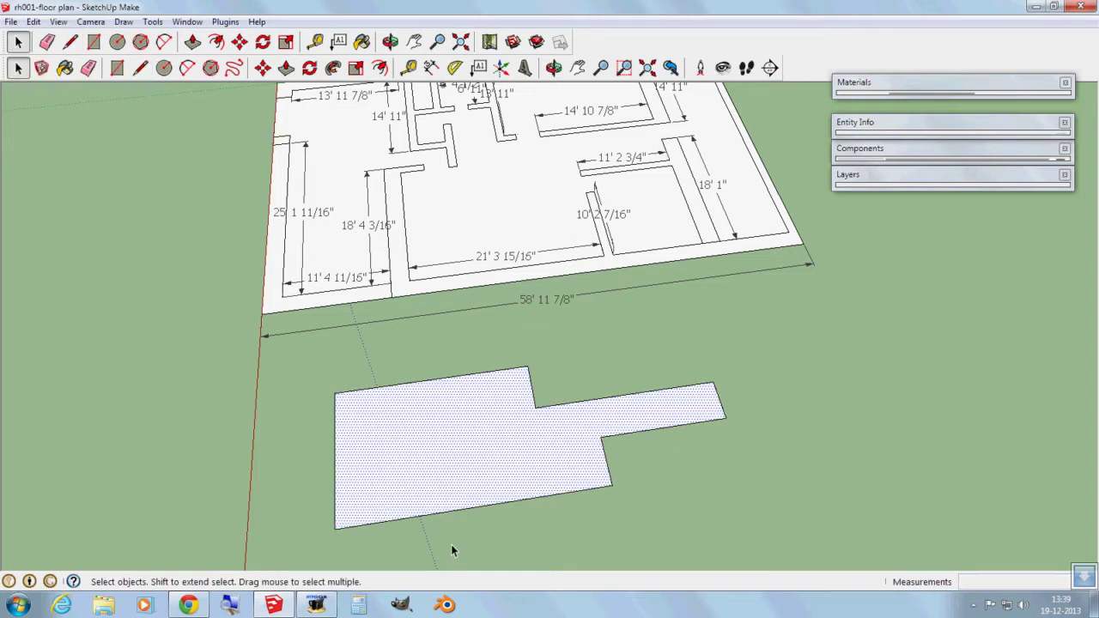
# Step: Offset the stepped face's outline about 10 7/8" inward to mark the wall thickness
pyautogui.doubleClick(452, 515)
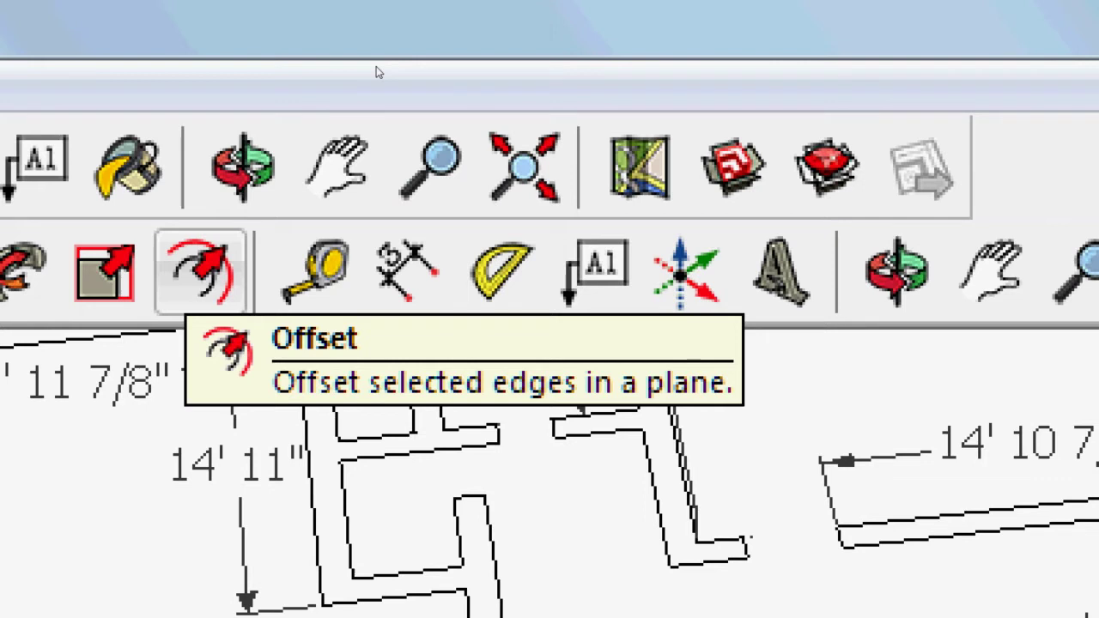
pyautogui.press('f')
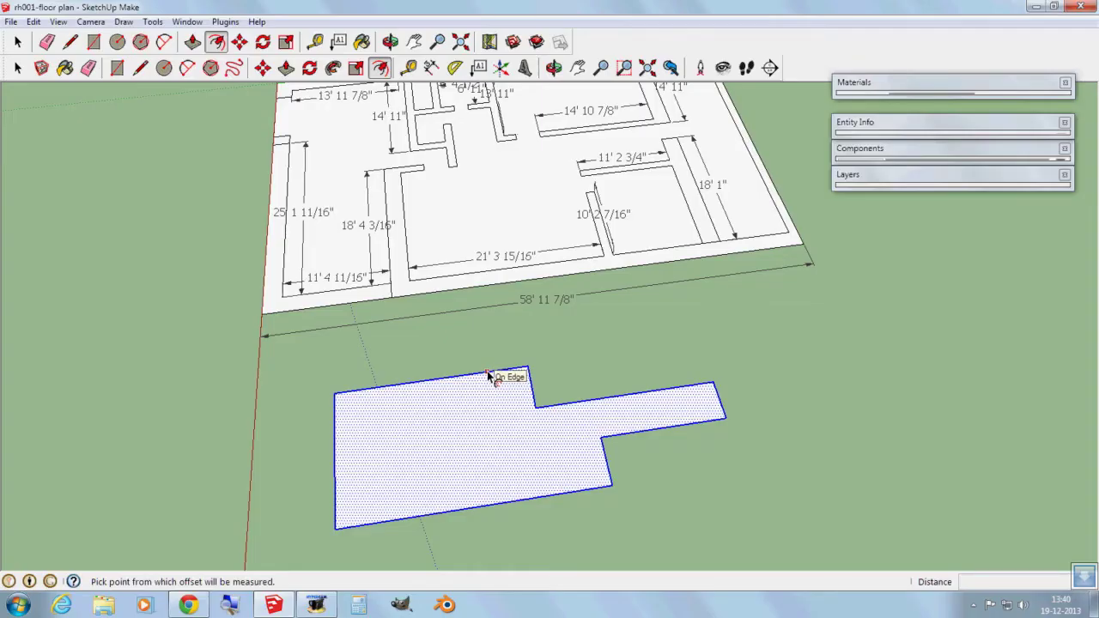
pyautogui.click(487, 371)
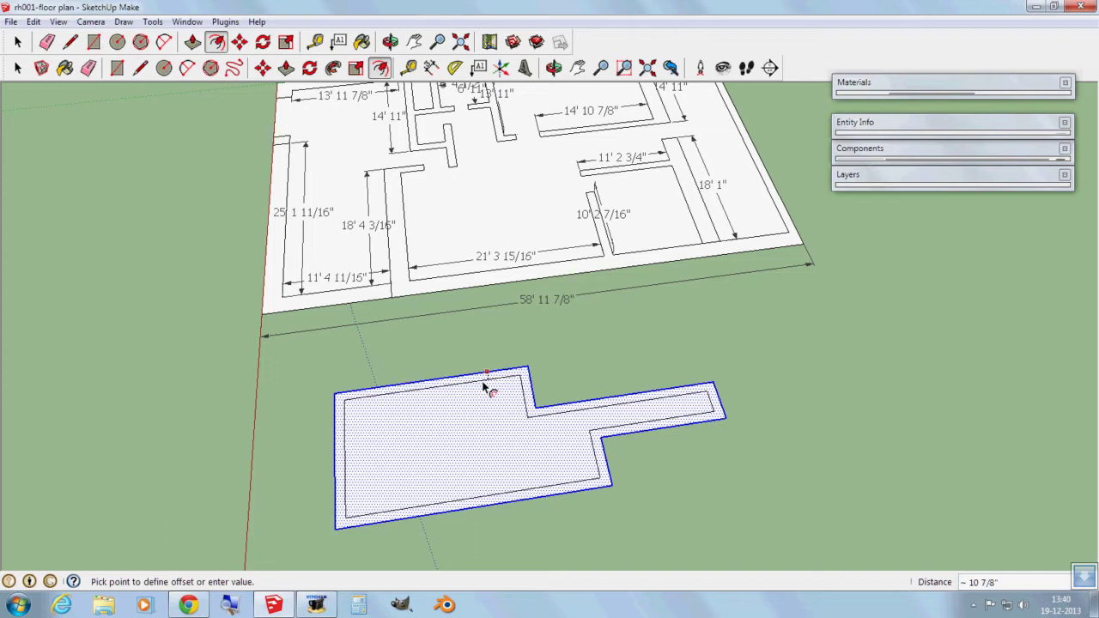
pyautogui.click(485, 388)
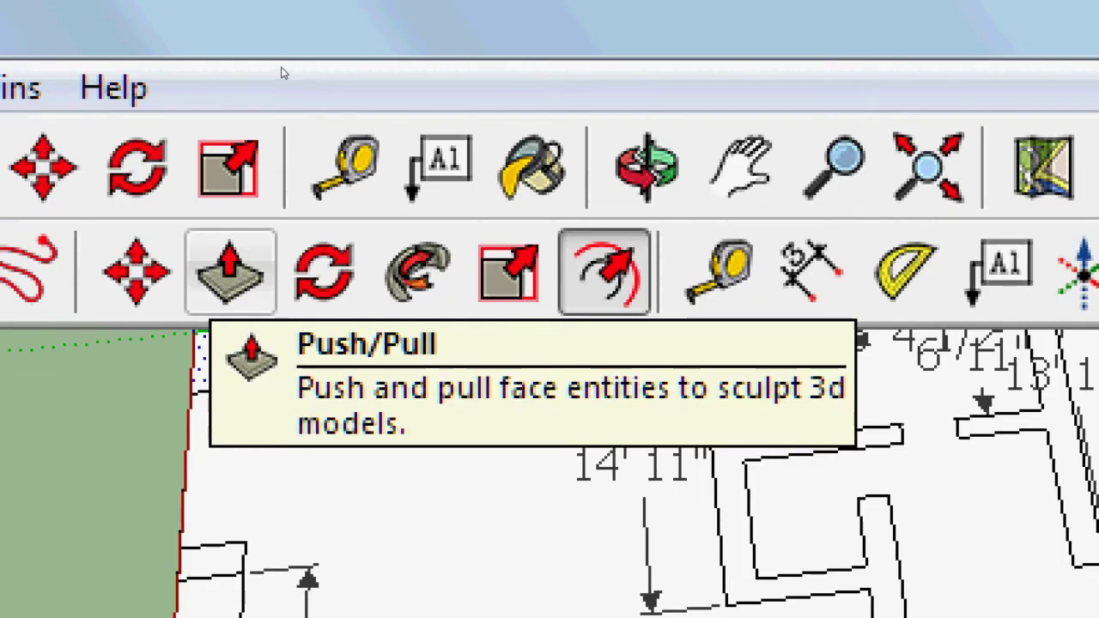
# Step: Push/pull the outline's border strip up 10' into walls
pyautogui.click(230, 271)
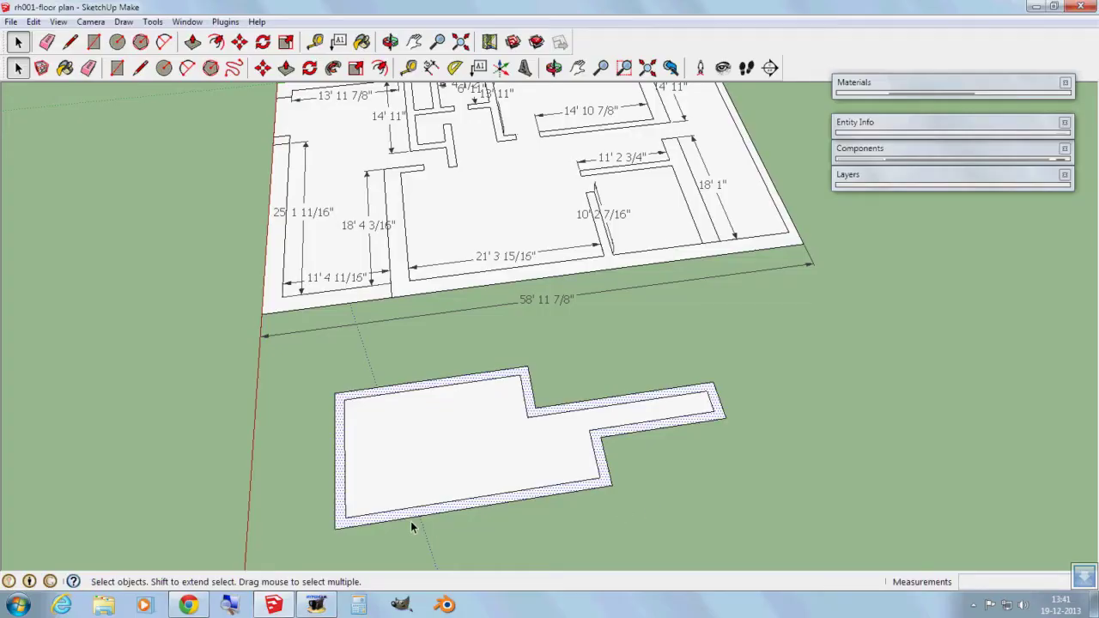
pyautogui.scroll(5, 484, 503)
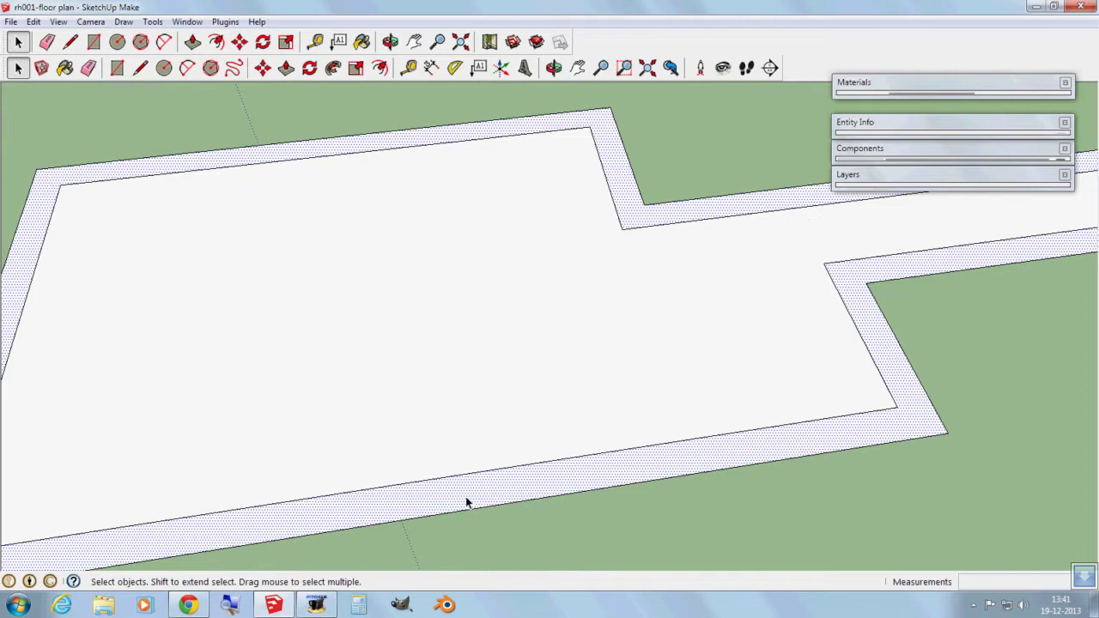
pyautogui.scroll(-3, 466, 503)
pyautogui.scroll(3, 467, 503)
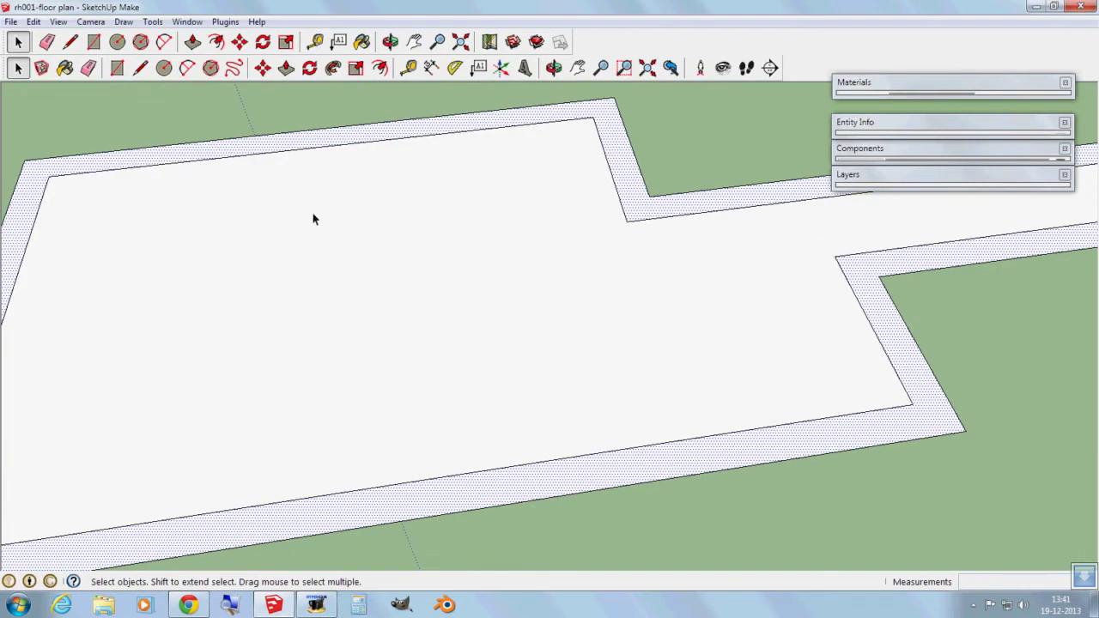
pyautogui.click(286, 68)
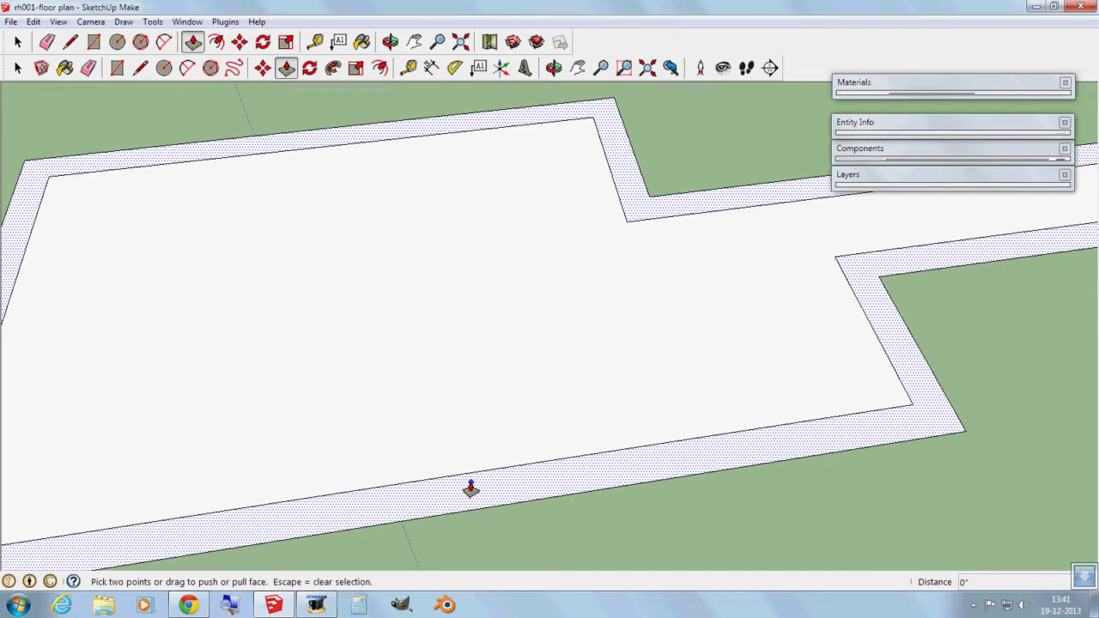
pyautogui.click(471, 488)
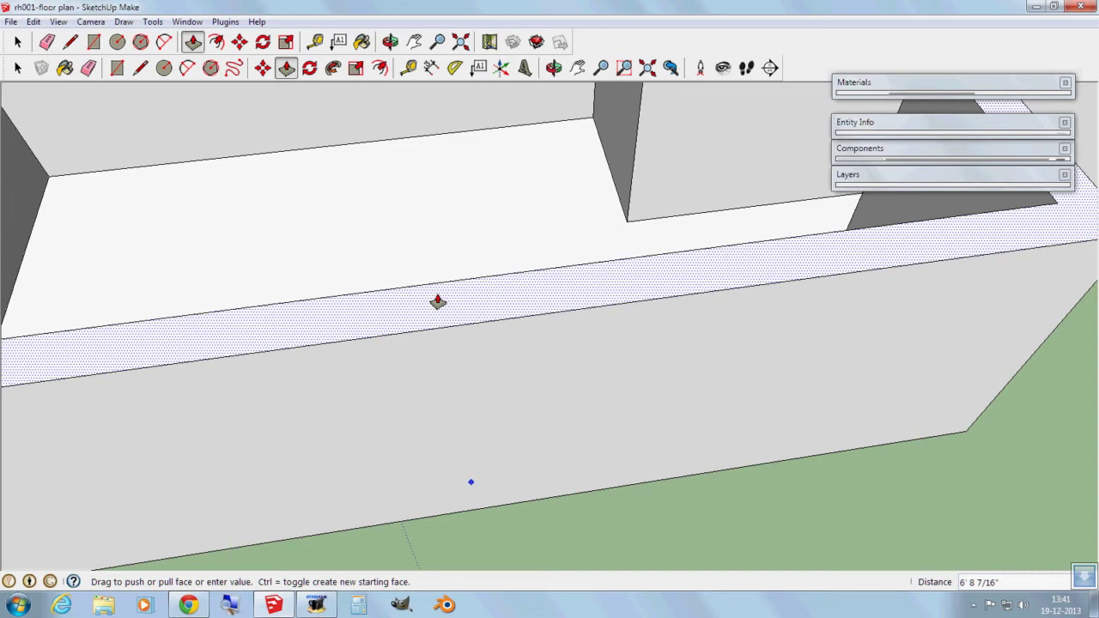
pyautogui.write('1')
pyautogui.press('Return')
# Step: Zoom out and tilt the view to inspect the new 10' walls
pyautogui.click(18, 42)
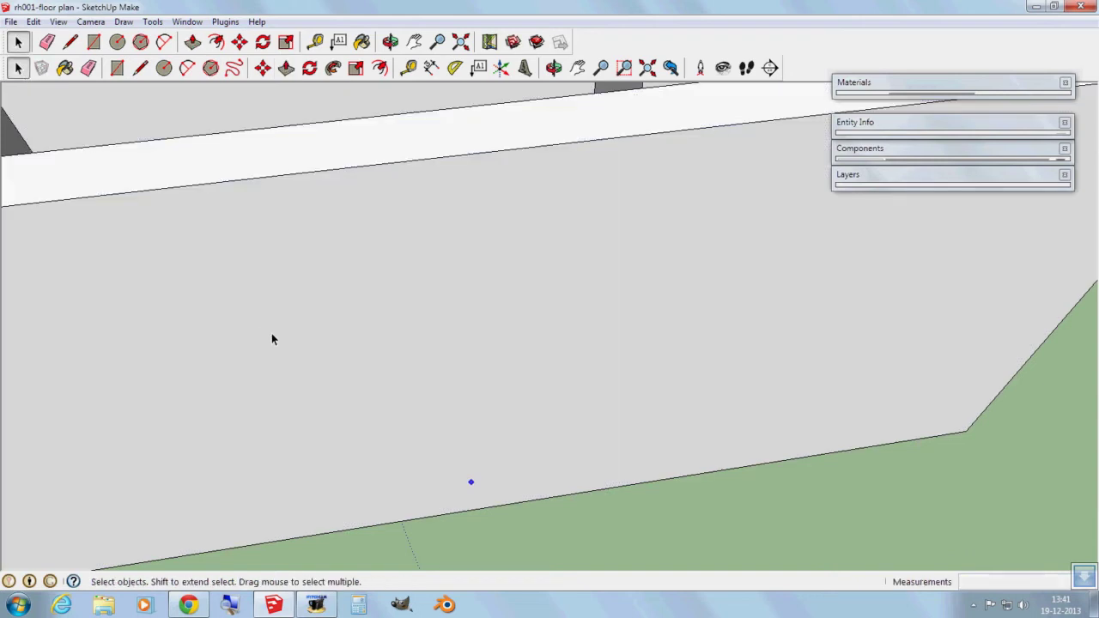
pyautogui.scroll(-3, 272, 339)
pyautogui.scroll(-3, 288, 363)
pyautogui.scroll(-2, 294, 364)
pyautogui.moveTo(489, 357)
pyautogui.mouseDown(button='middle')
pyautogui.moveTo(505, 405)
pyautogui.moveTo(368, 417)
pyautogui.moveTo(289, 360)
pyautogui.moveTo(466, 380)
pyautogui.moveTo(487, 278)
pyautogui.moveTo(471, 422)
pyautogui.moveTo(664, 478)
pyautogui.mouseUp(button='middle')
pyautogui.scroll(-3, 471, 422)
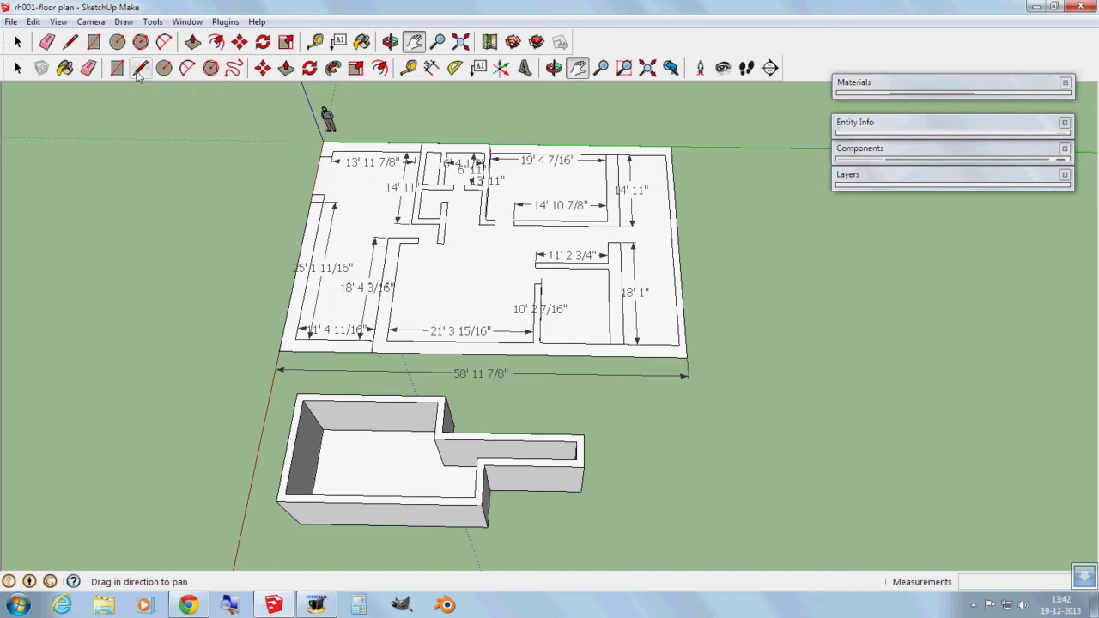
# Step: Push/pull the floor plan's main wall strip and the left L-shaped strip upward
pyautogui.click(17, 69)
pyautogui.click(412, 354)
pyautogui.click(286, 69)
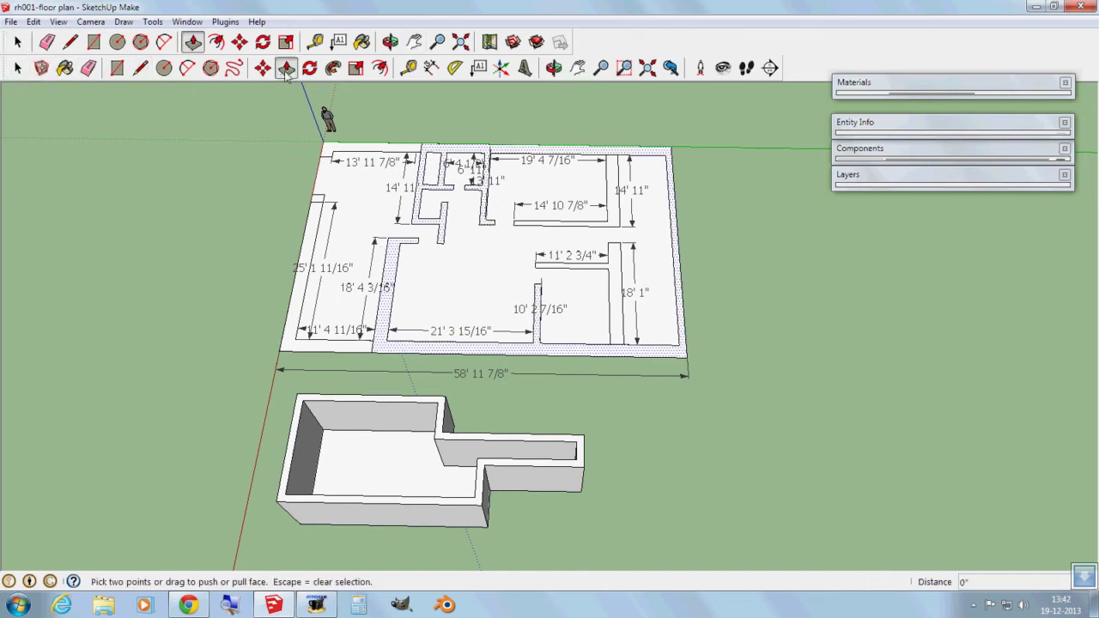
pyautogui.moveTo(478, 347); pyautogui.dragTo(410, 286)
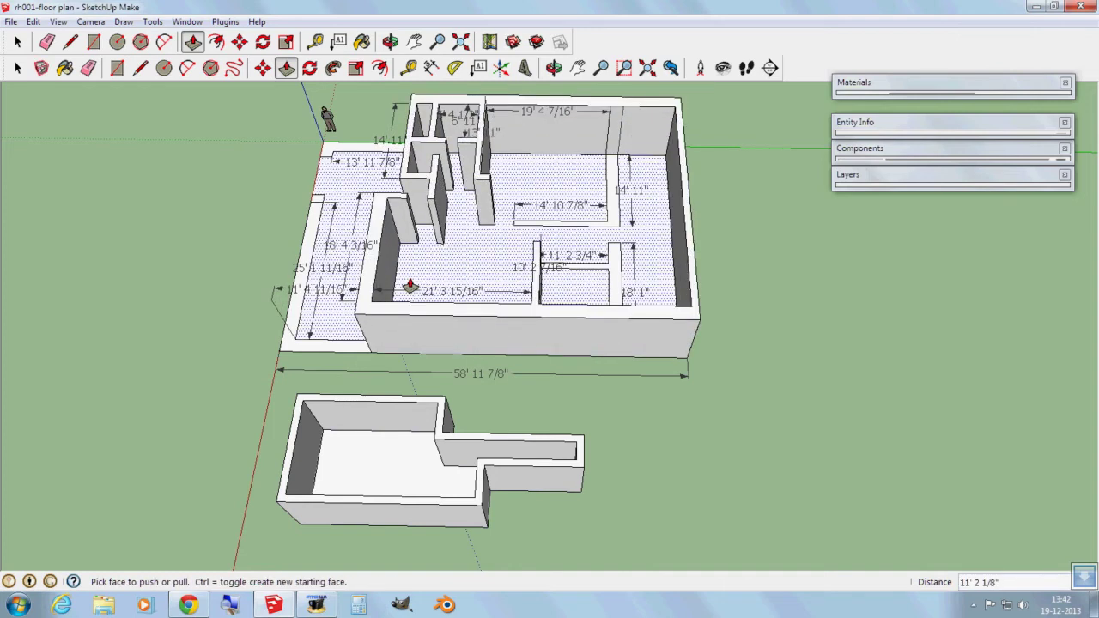
pyautogui.click(17, 69)
pyautogui.click(309, 343)
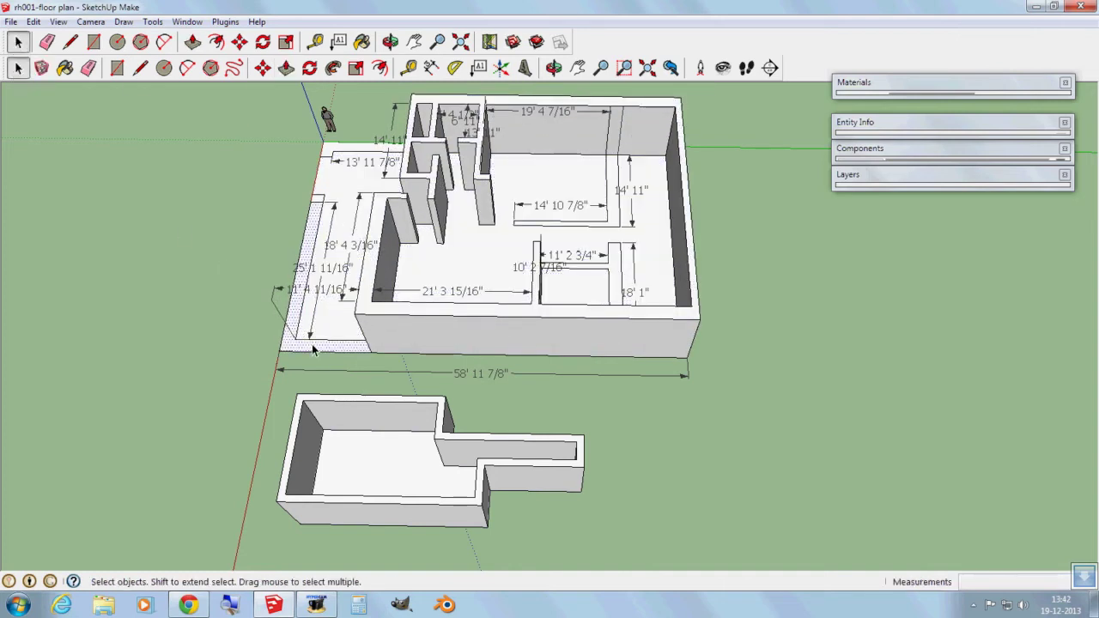
pyautogui.click(286, 69)
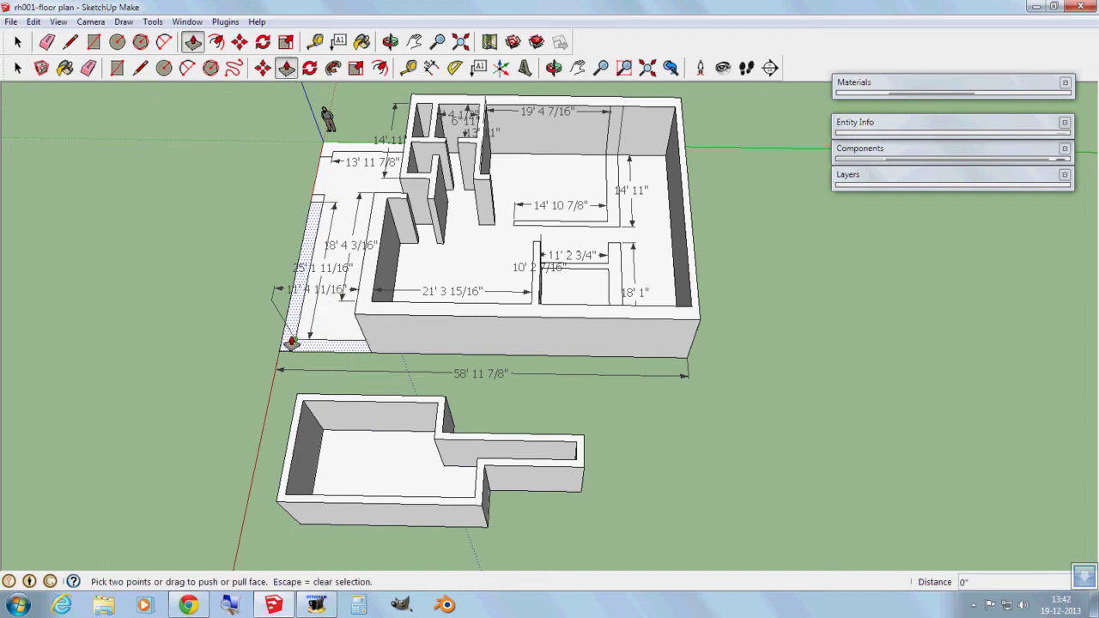
pyautogui.moveTo(291, 341); pyautogui.dragTo(291, 319)
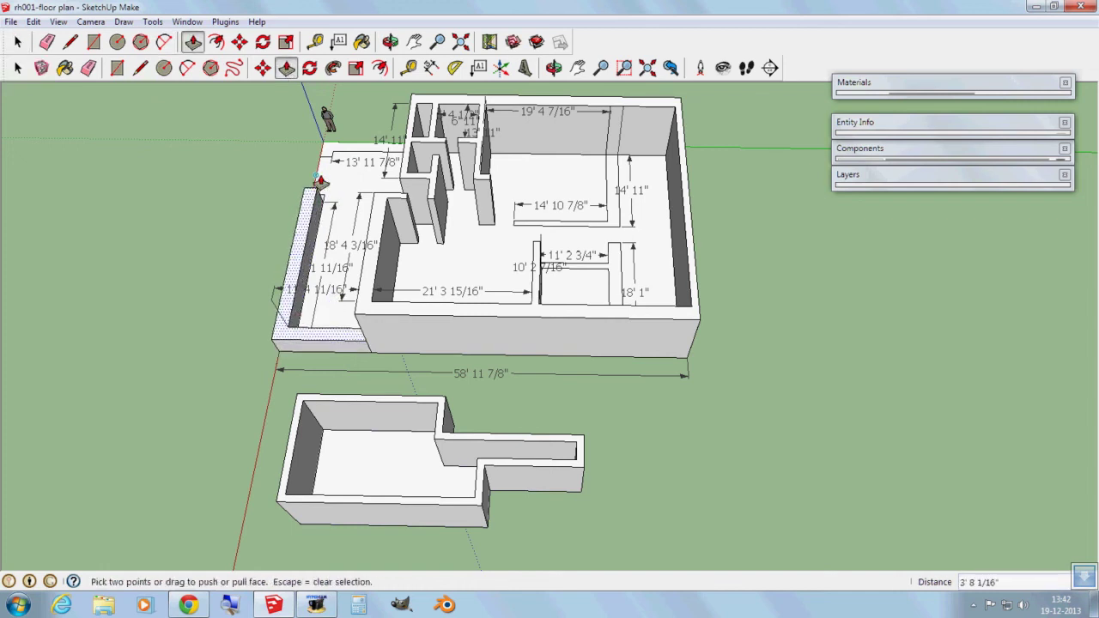
# Step: Raise the narrow top-left strip into a wall, then orbit to view the walls in 3D
pyautogui.click(17, 68)
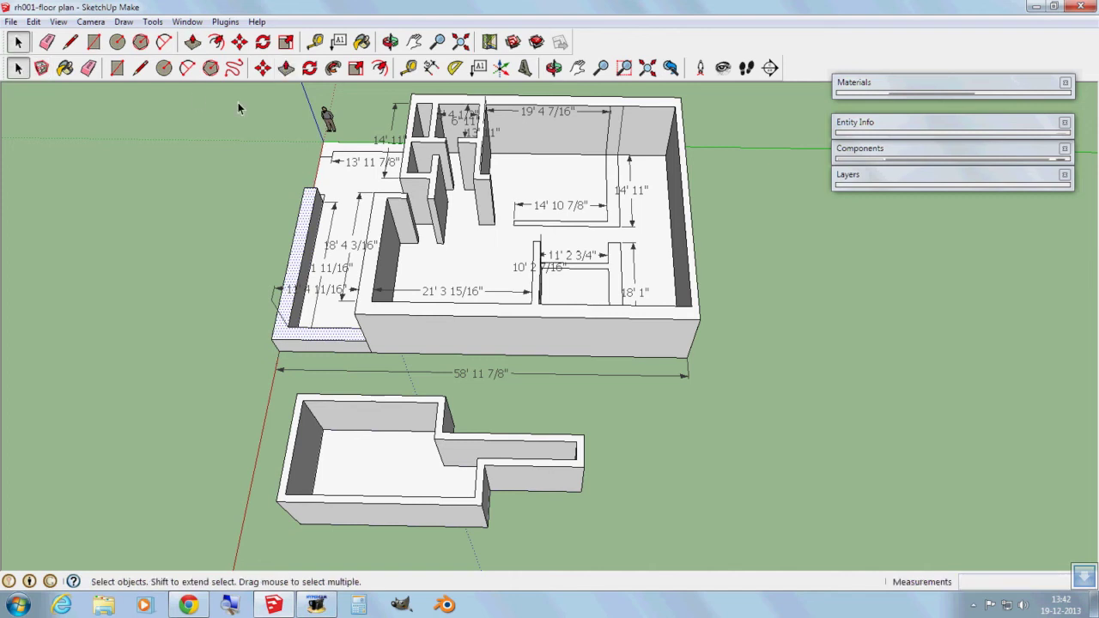
pyautogui.click(324, 146)
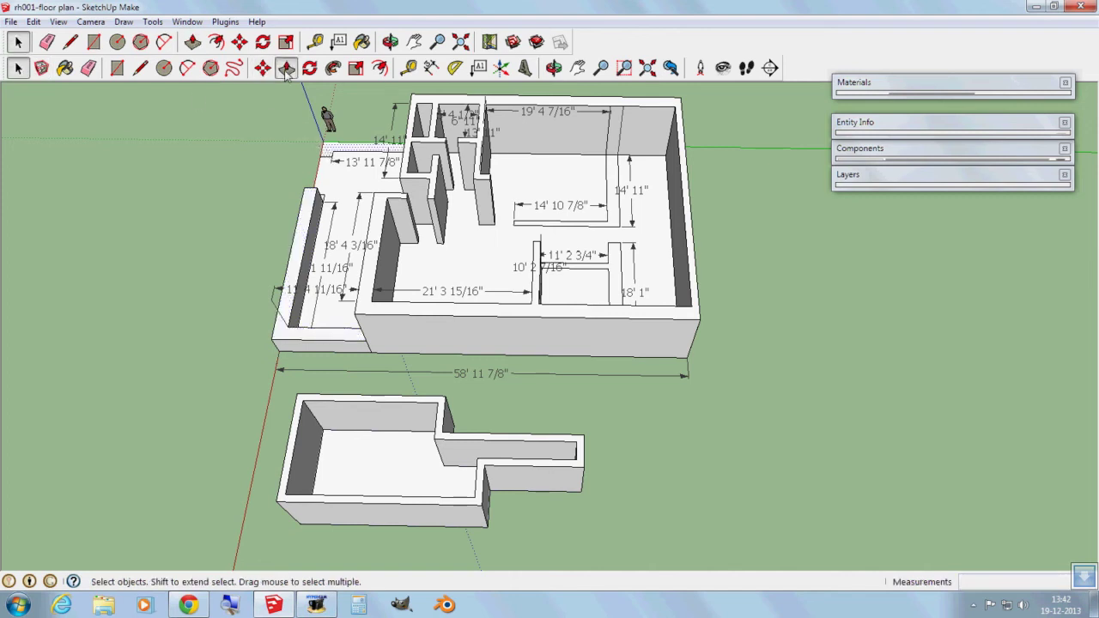
pyautogui.click(288, 72)
pyautogui.moveTo(324, 148); pyautogui.dragTo(325, 141)
pyautogui.click(324, 142)
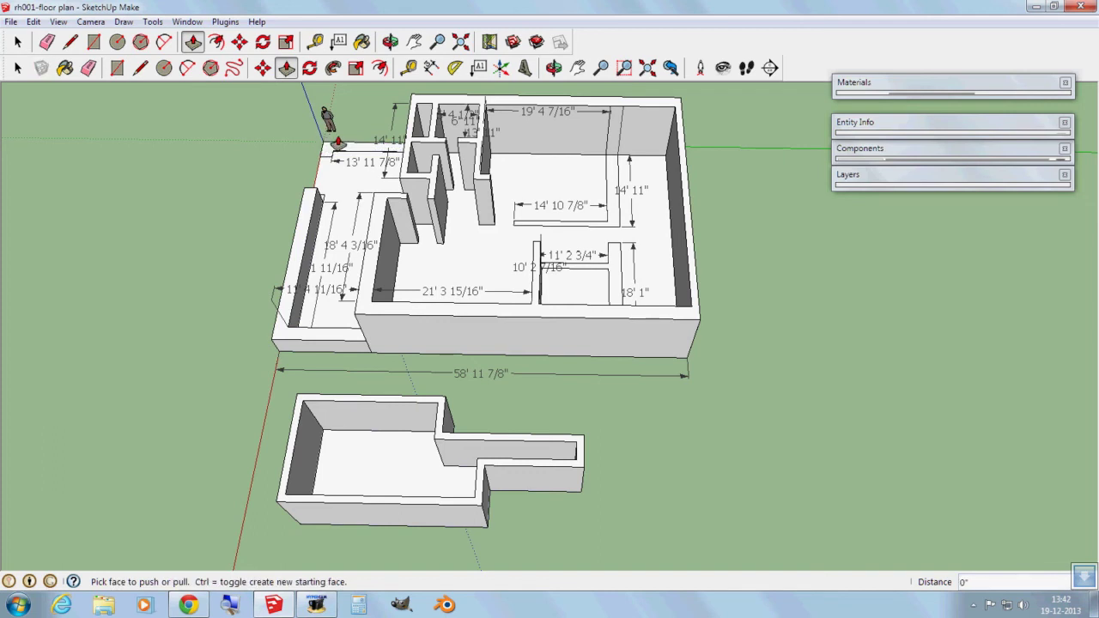
pyautogui.click(331, 150)
pyautogui.click(318, 151)
pyautogui.click(17, 67)
pyautogui.moveTo(34, 97)
pyautogui.mouseDown(button='middle')
pyautogui.moveTo(661, 219)
pyautogui.moveTo(466, 123)
pyautogui.moveTo(446, 524)
pyautogui.moveTo(351, 510)
pyautogui.moveTo(286, 338)
pyautogui.moveTo(836, 437)
pyautogui.moveTo(818, 532)
pyautogui.mouseUp(button='middle')
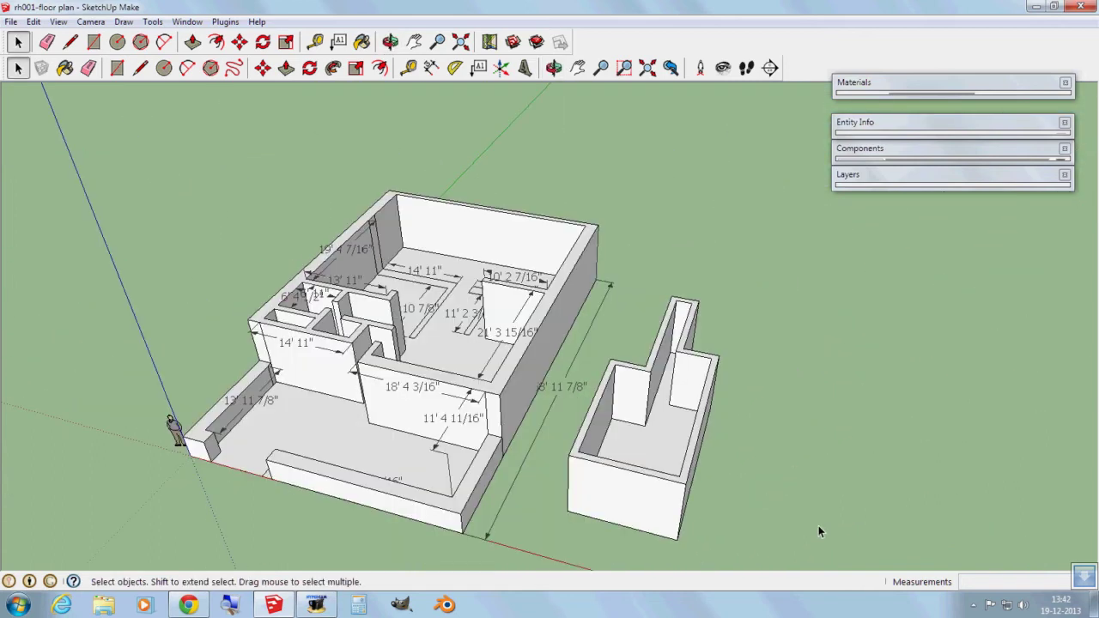